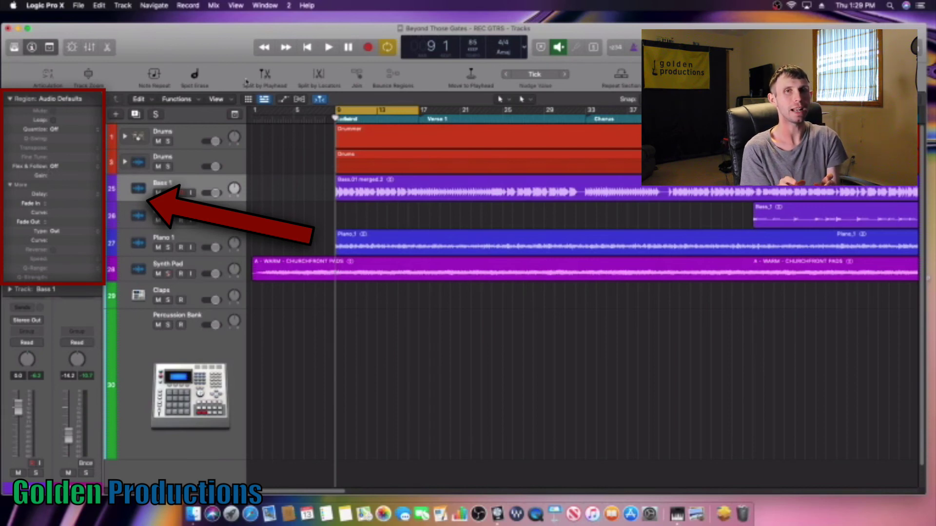
# Insert a Utility > Gain plug-in on Bass 1 and move its window over the tracks.
pyautogui.click(11, 99)
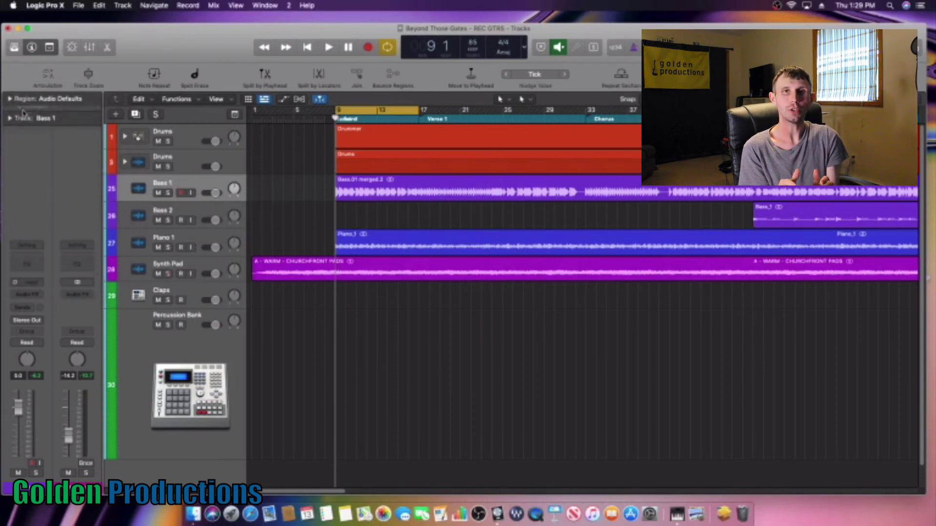
pyautogui.click(36, 296)
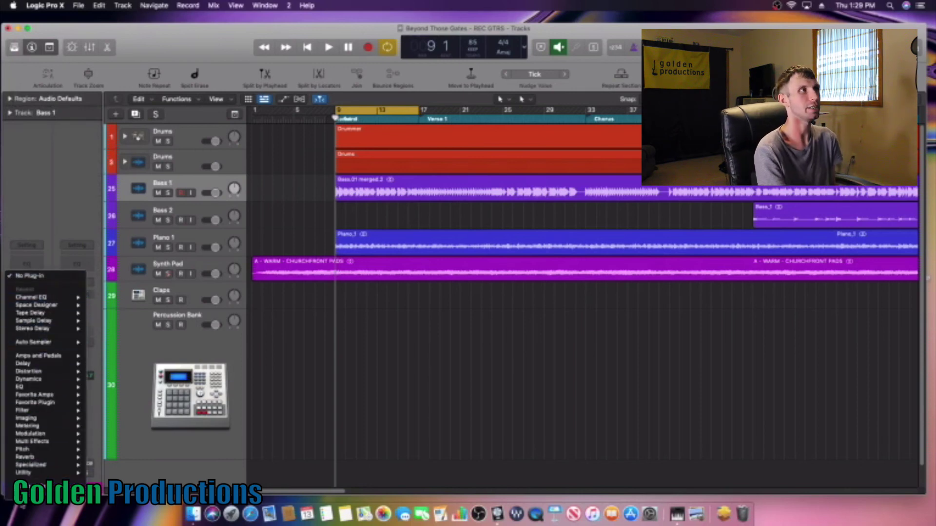
pyautogui.moveTo(37, 473)
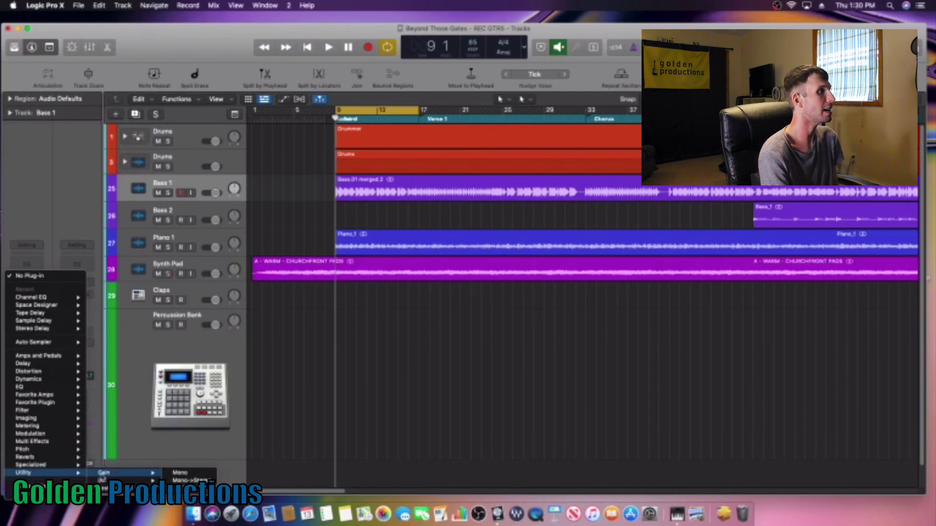
pyautogui.click(102, 478)
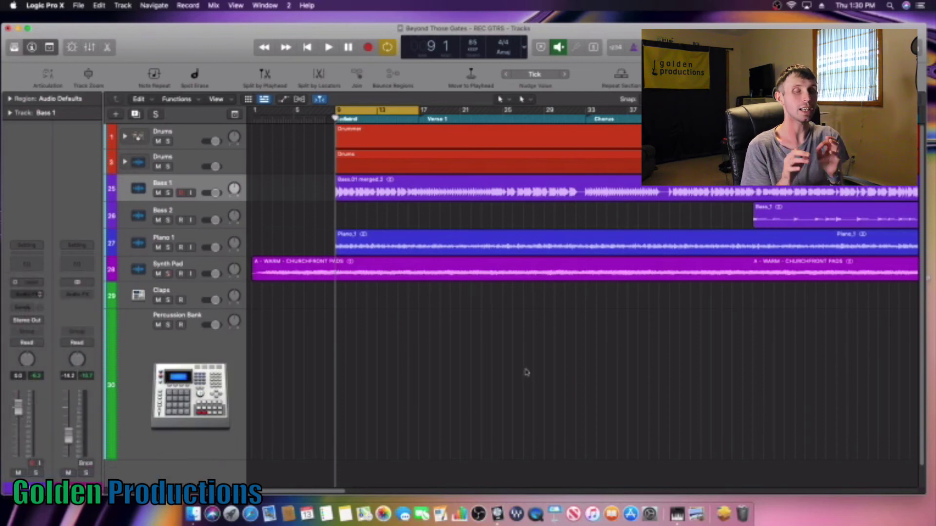
pyautogui.moveTo(397, 135); pyautogui.dragTo(560, 310)
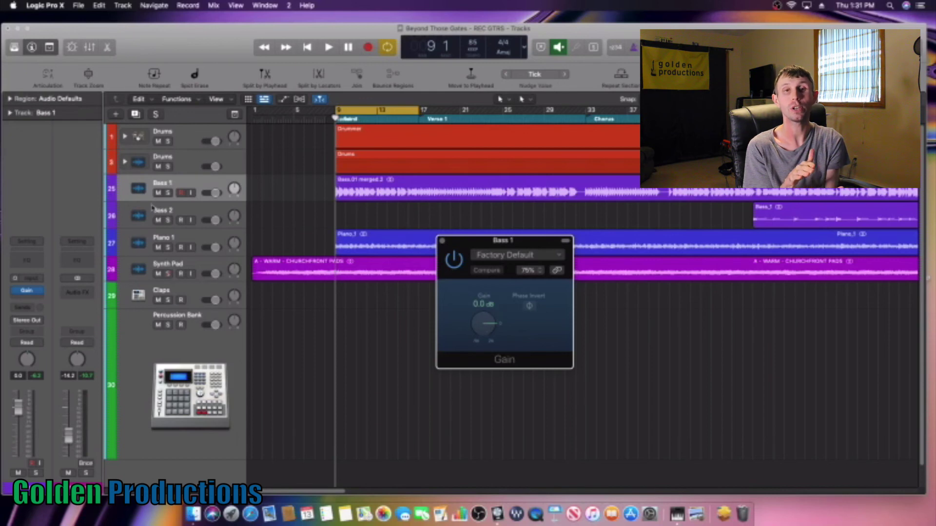
# Solo Bass 1, Bass 2, Piano 1 and Synth Pad, and bring the Bass 1 Gain window forward.
pyautogui.click(168, 193)
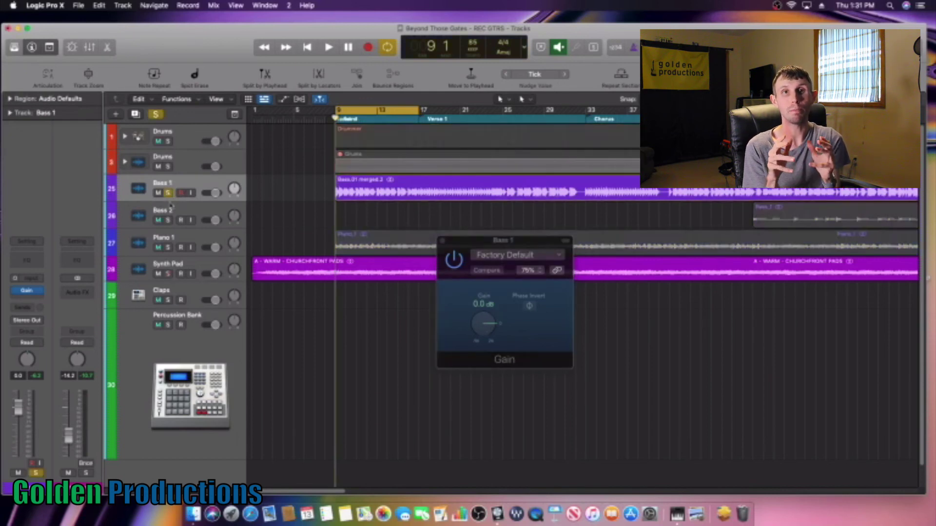
pyautogui.click(168, 220)
pyautogui.click(168, 247)
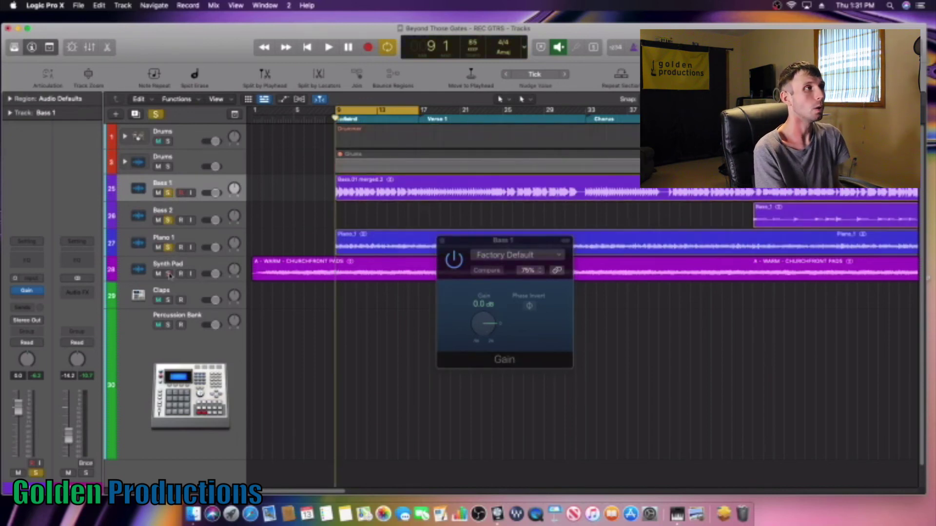
pyautogui.click(168, 274)
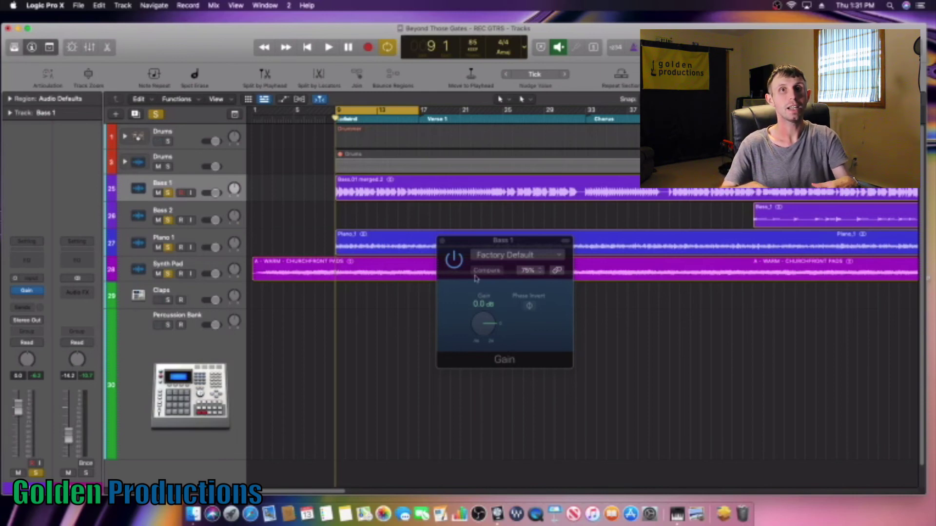
pyautogui.click(522, 242)
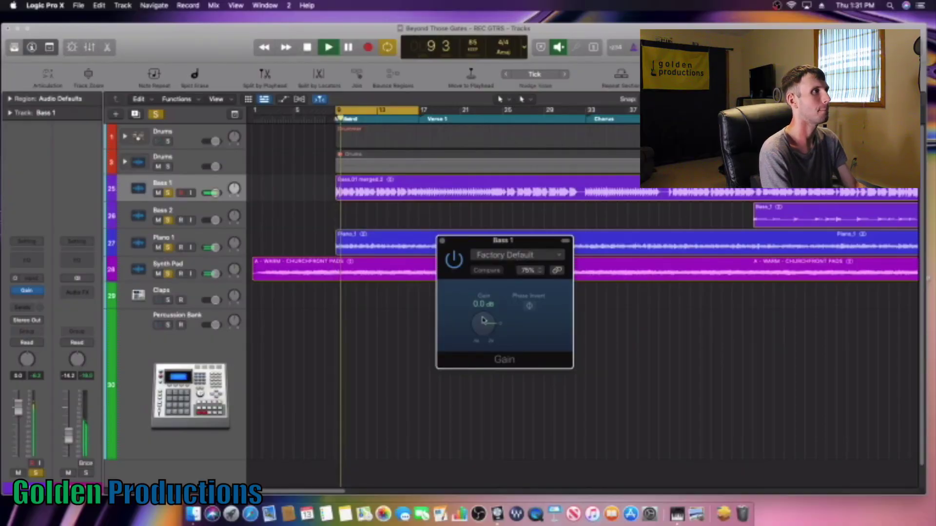
# Raise Bass 1's gain to +5.0 dB, trim it back to +4.1 dB, and close the window.
pyautogui.moveTo(482, 320); pyautogui.dragTo(485, 315)
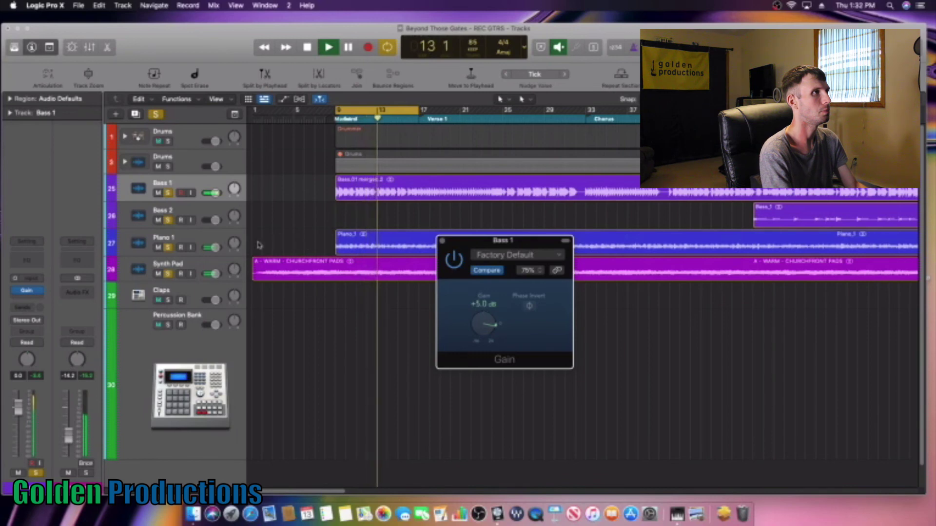
pyautogui.click(201, 213)
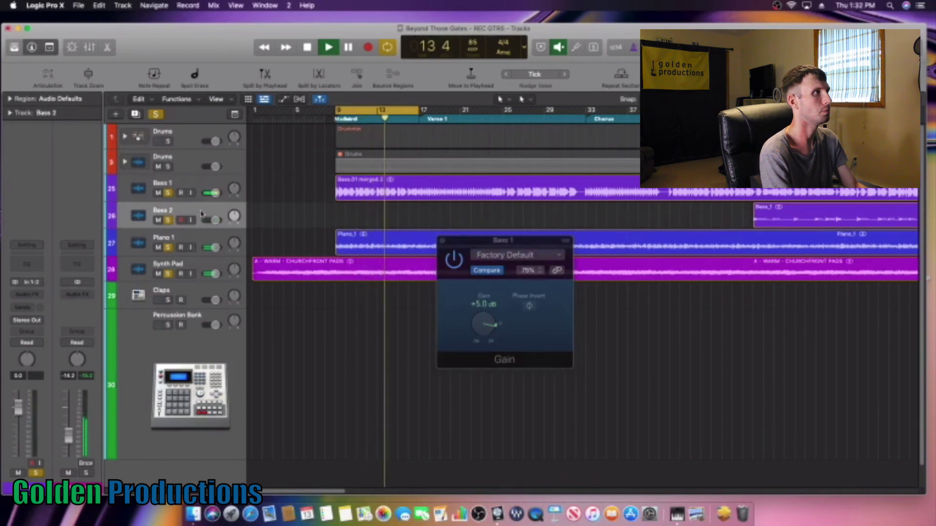
pyautogui.click(200, 239)
pyautogui.moveTo(482, 321); pyautogui.dragTo(483, 323)
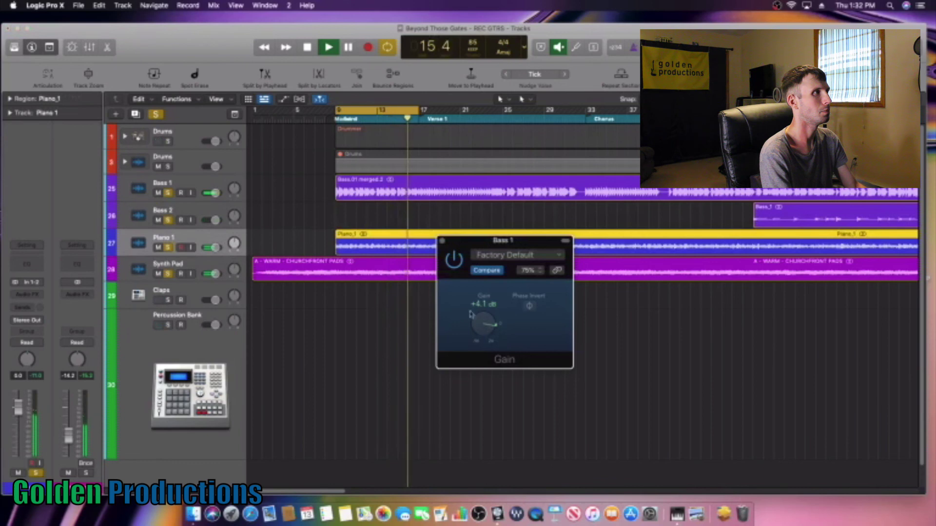
pyautogui.click(442, 241)
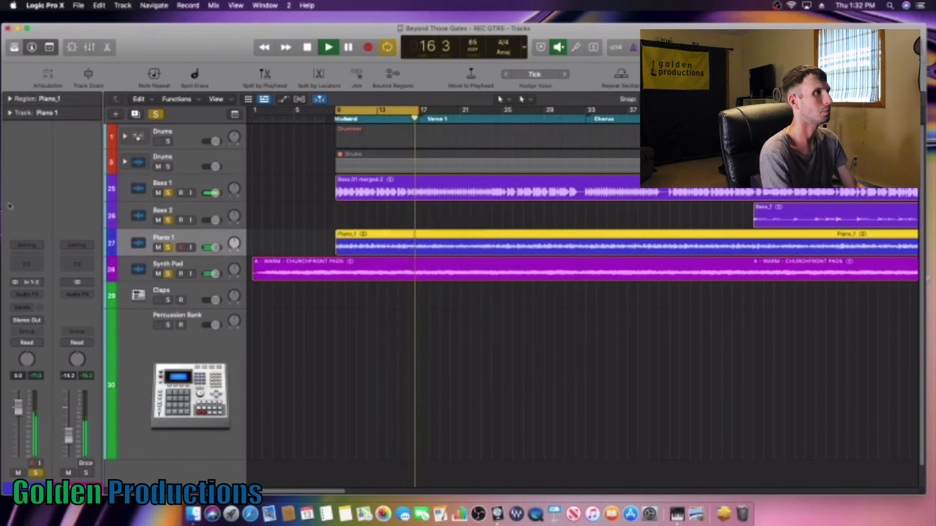
# Insert a Utility > Gain plug-in on Piano 1 and move its window lower.
pyautogui.click(39, 294)
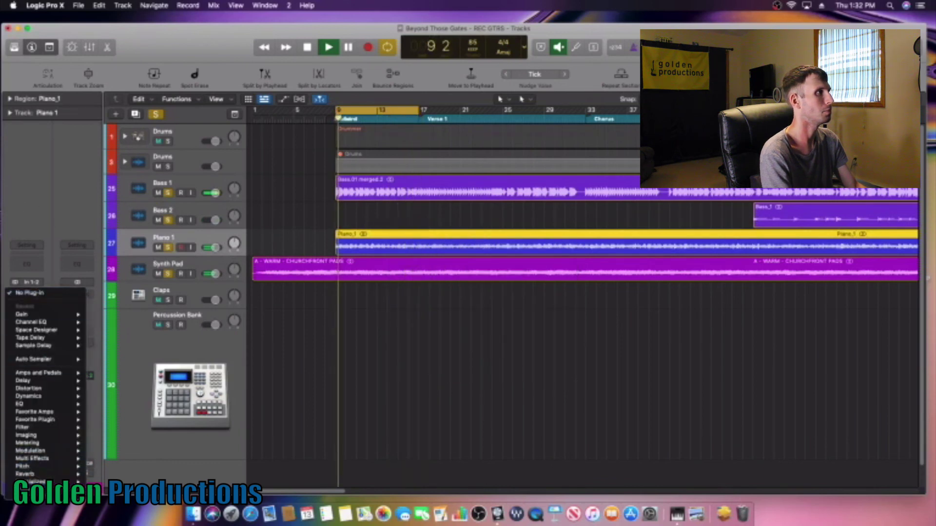
pyautogui.moveTo(49, 482)
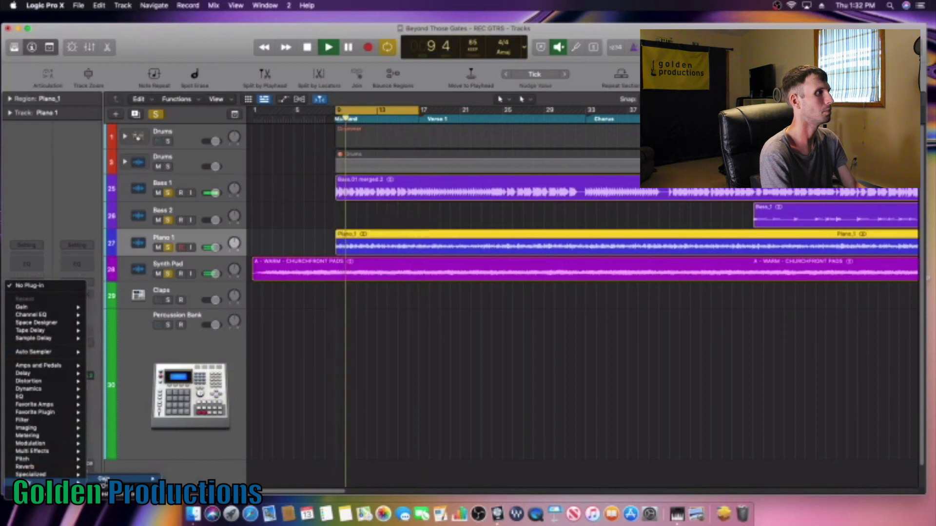
pyautogui.click(104, 480)
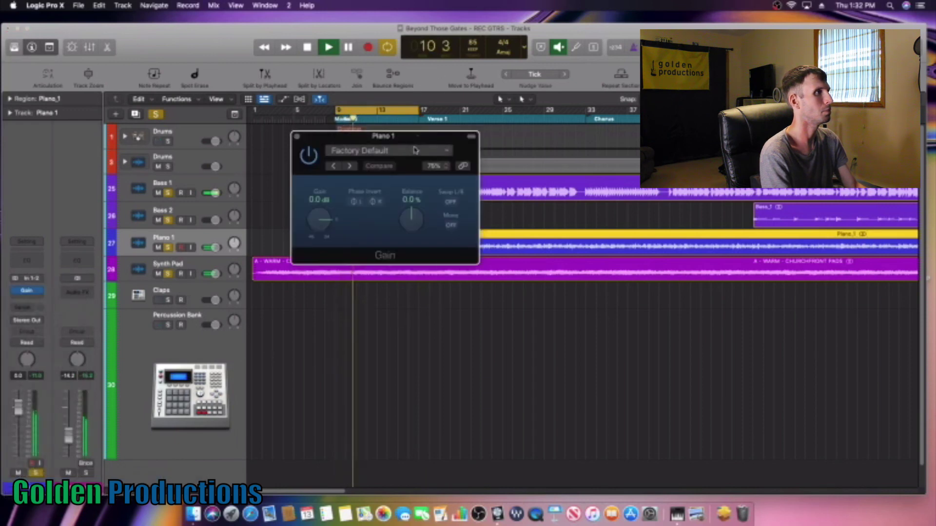
pyautogui.moveTo(416, 137); pyautogui.dragTo(526, 287)
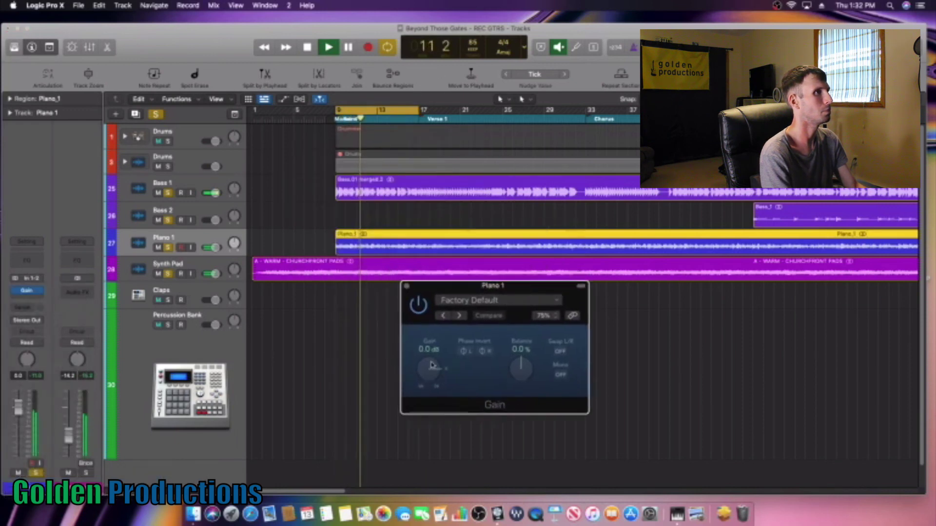
# Adjust Piano 1's gain and shift its balance right to +6.0%.
pyautogui.moveTo(430, 364); pyautogui.dragTo(431, 368)
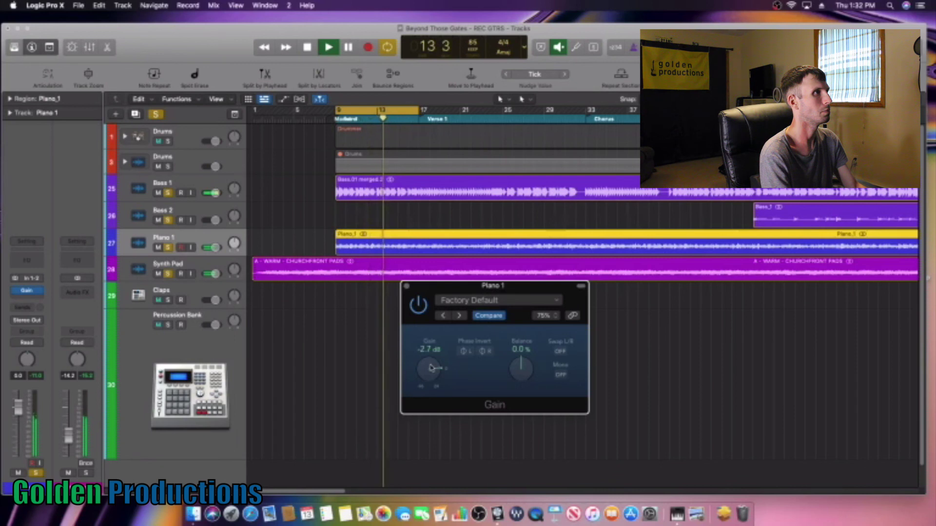
pyautogui.moveTo(431, 368)
pyautogui.mouseDown()
pyautogui.moveTo(439, 358)
pyautogui.moveTo(434, 366)
pyautogui.mouseUp()
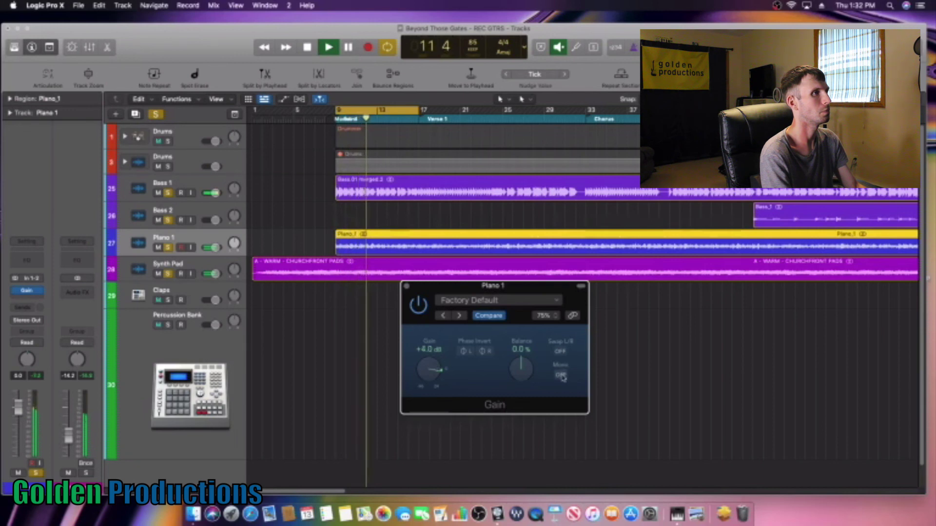
pyautogui.moveTo(526, 363); pyautogui.dragTo(535, 360)
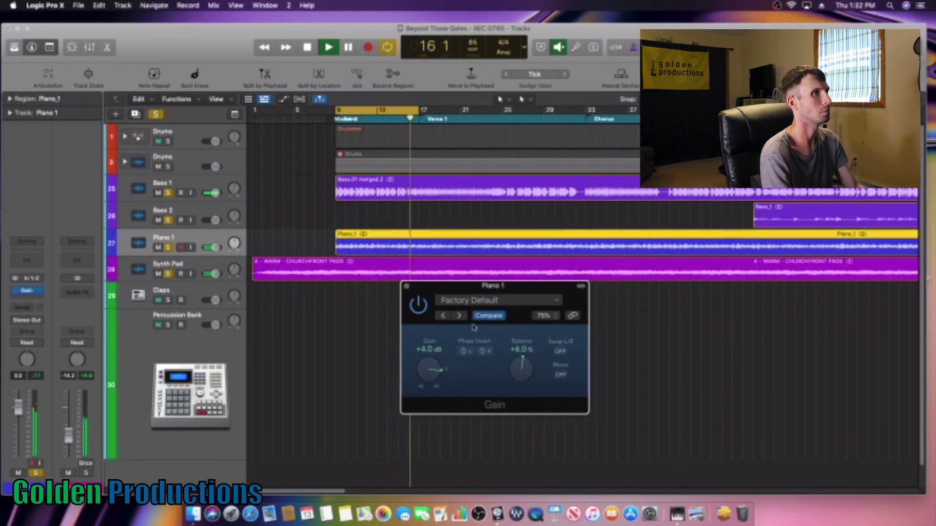
# Close the Piano 1 Gain window and insert a Utility > Gain plug-in on Synth Pad.
pyautogui.click(407, 287)
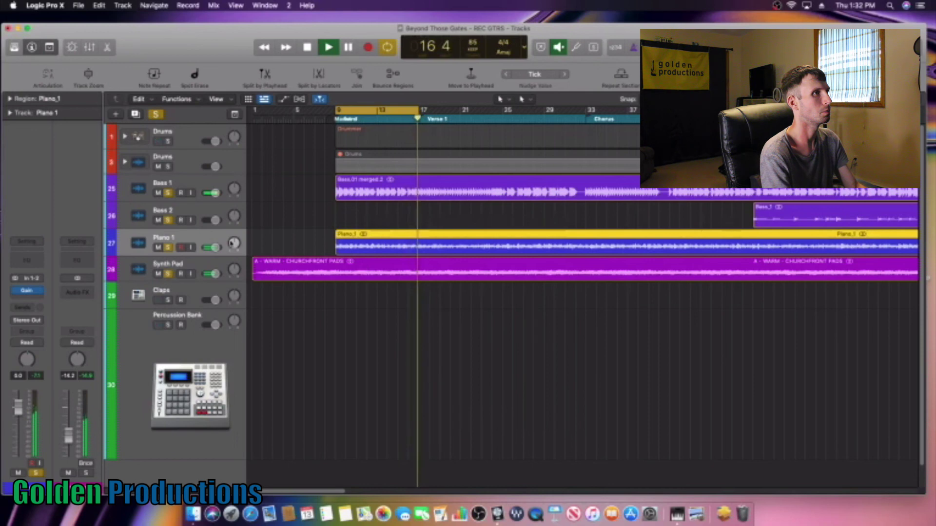
pyautogui.click(199, 265)
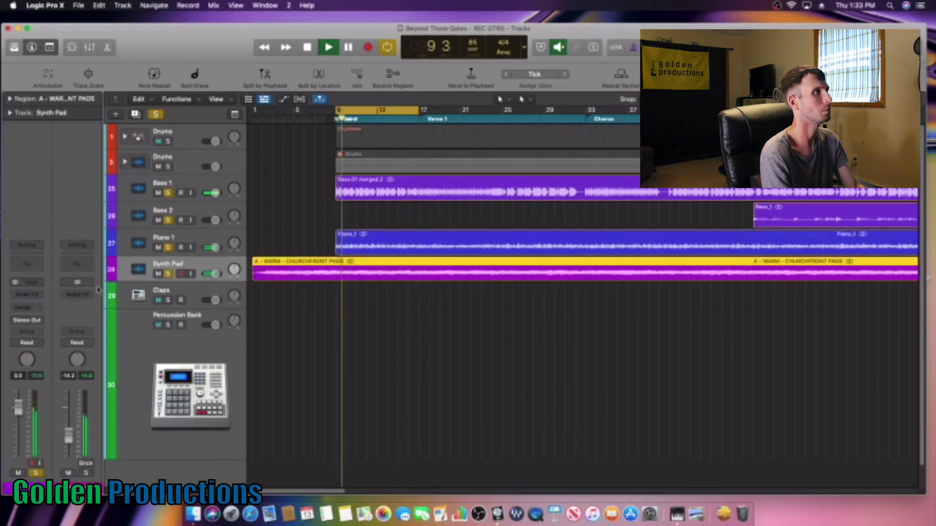
pyautogui.click(38, 294)
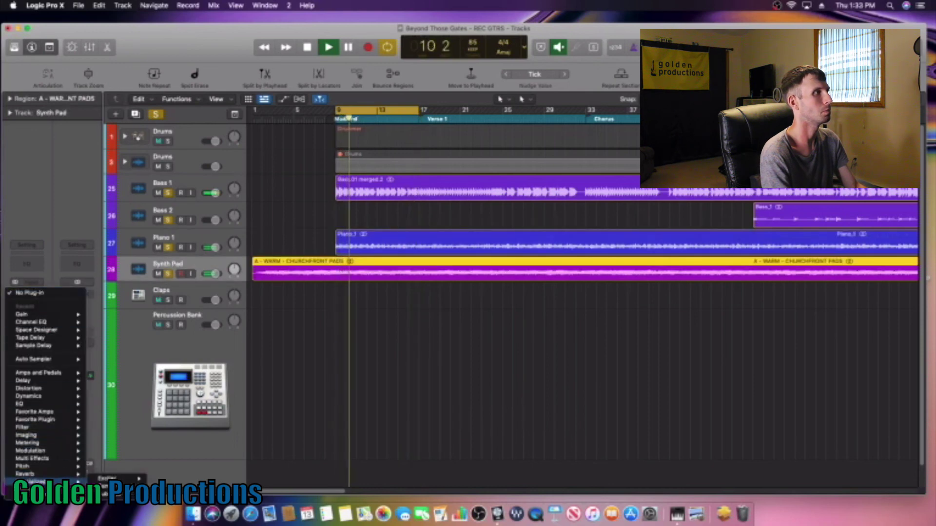
pyautogui.click(38, 293)
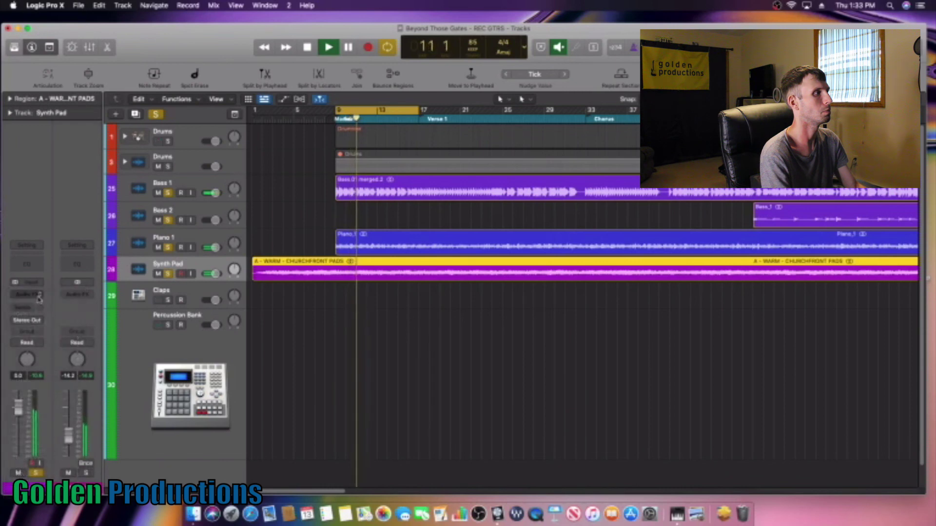
pyautogui.click(39, 294)
pyautogui.moveTo(73, 473)
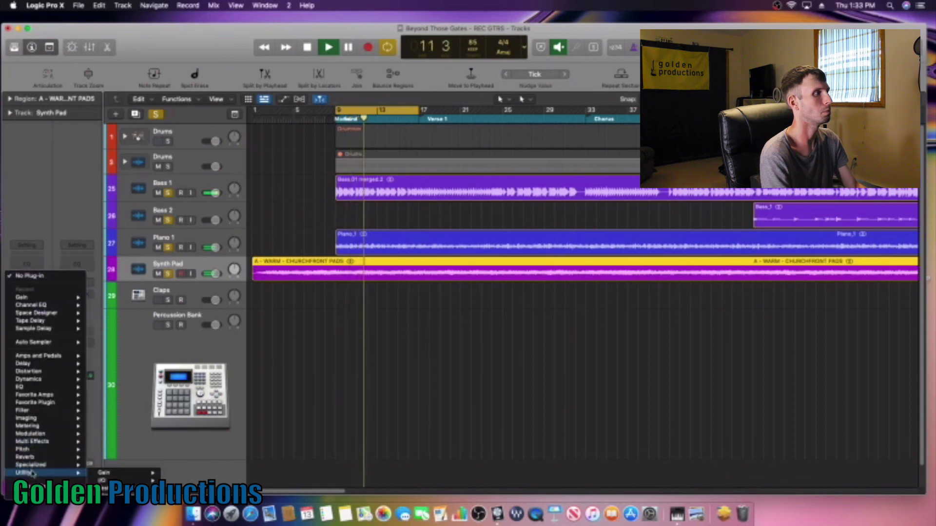
pyautogui.click(125, 473)
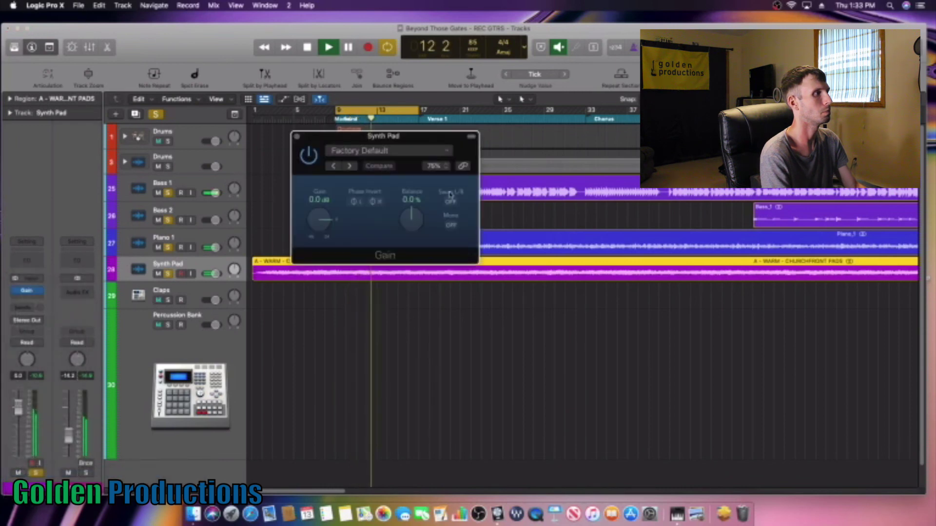
# Lower Synth Pad's gain to -0.8 dB and nudge its balance to +4.5%.
pyautogui.moveTo(462, 150); pyautogui.dragTo(591, 348)
pyautogui.moveTo(453, 419); pyautogui.dragTo(455, 421)
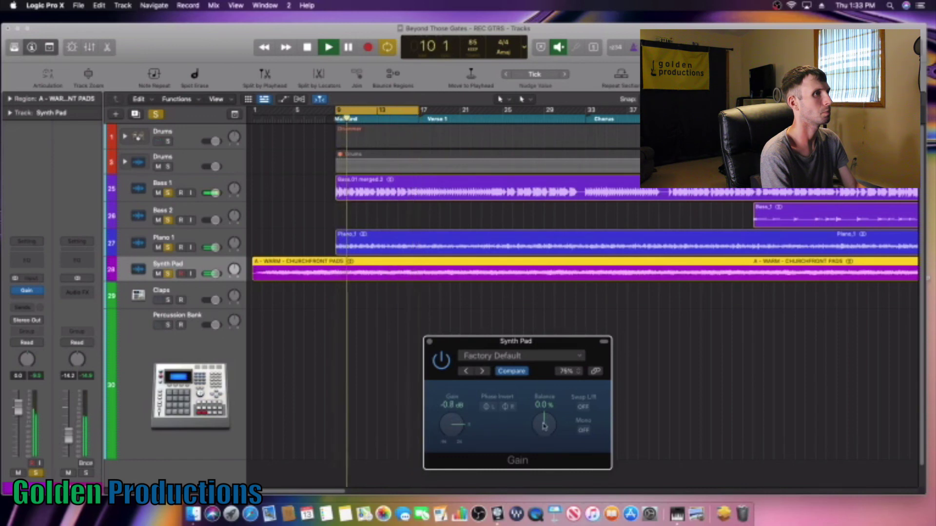
pyautogui.moveTo(545, 427); pyautogui.dragTo(546, 422)
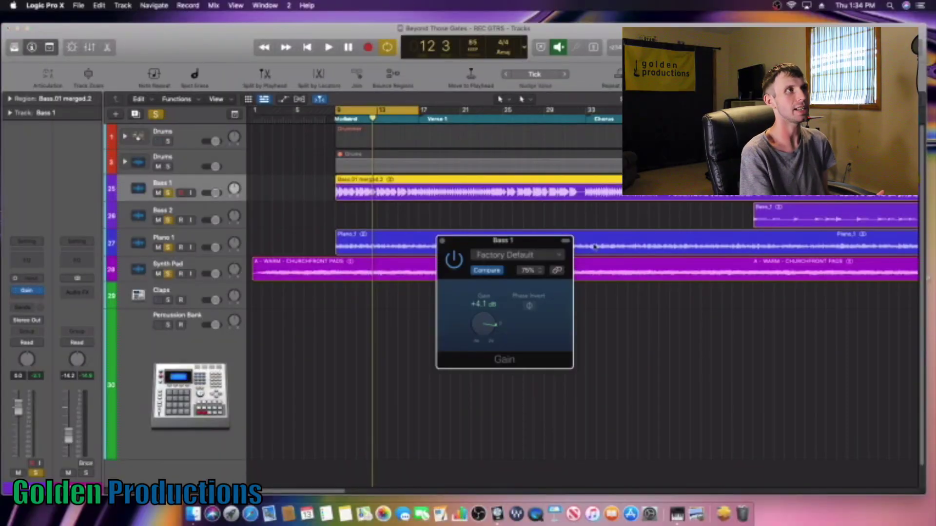
pyautogui.moveTo(522, 332); pyautogui.dragTo(516, 302)
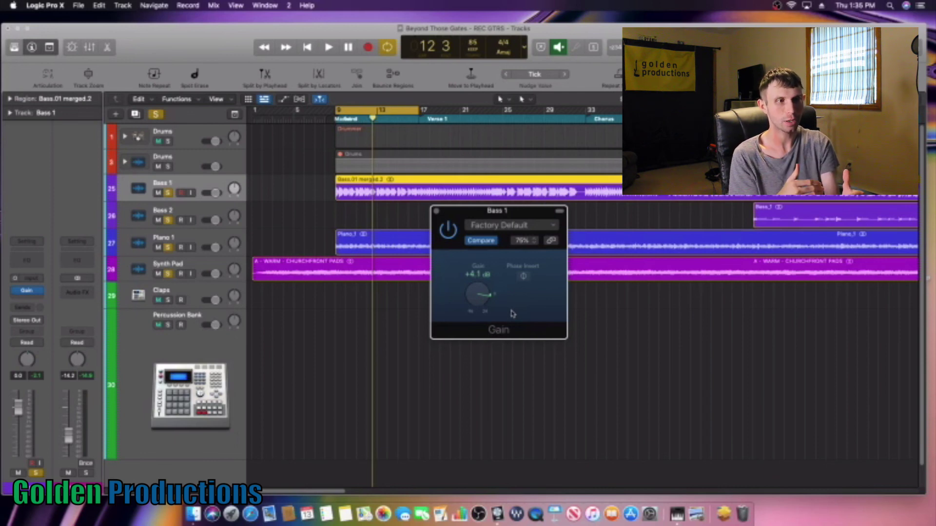
# Close Bass 1's Gain window, then review Piano 1's Gain (+4.0 dB, +6.0% balance) and close it.
pyautogui.click(436, 211)
pyautogui.click(209, 241)
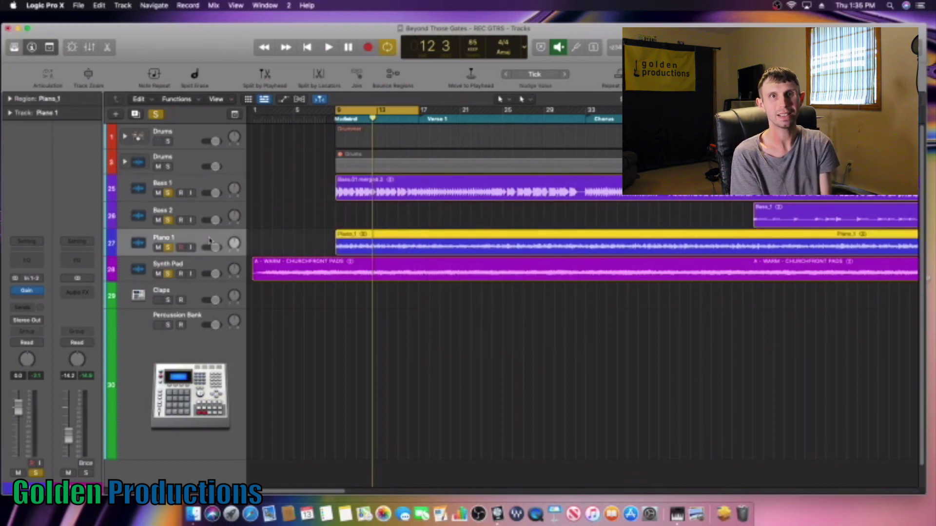
pyautogui.click(28, 291)
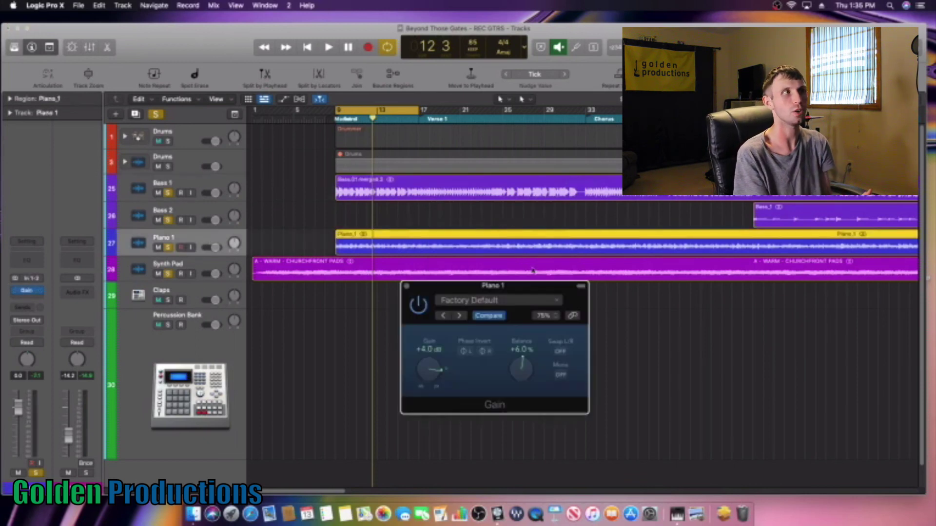
pyautogui.moveTo(533, 286); pyautogui.dragTo(511, 258)
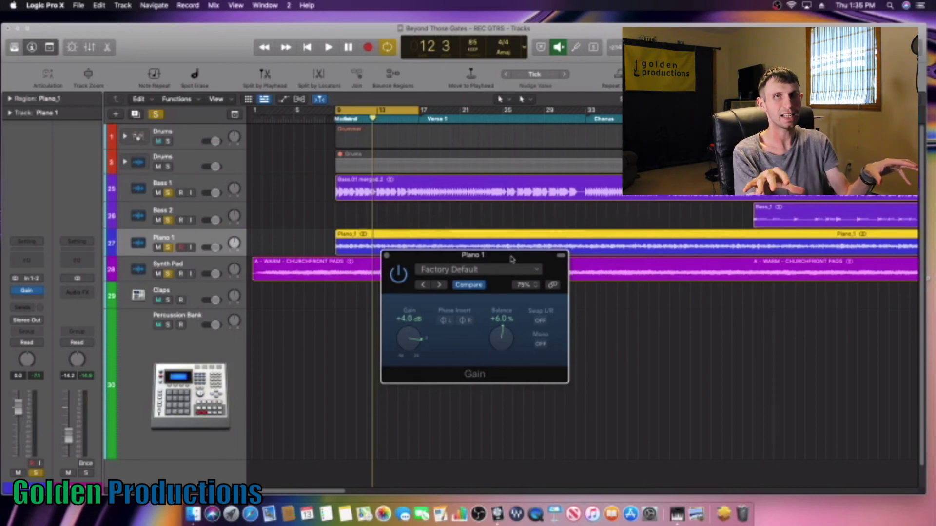
pyautogui.click(386, 255)
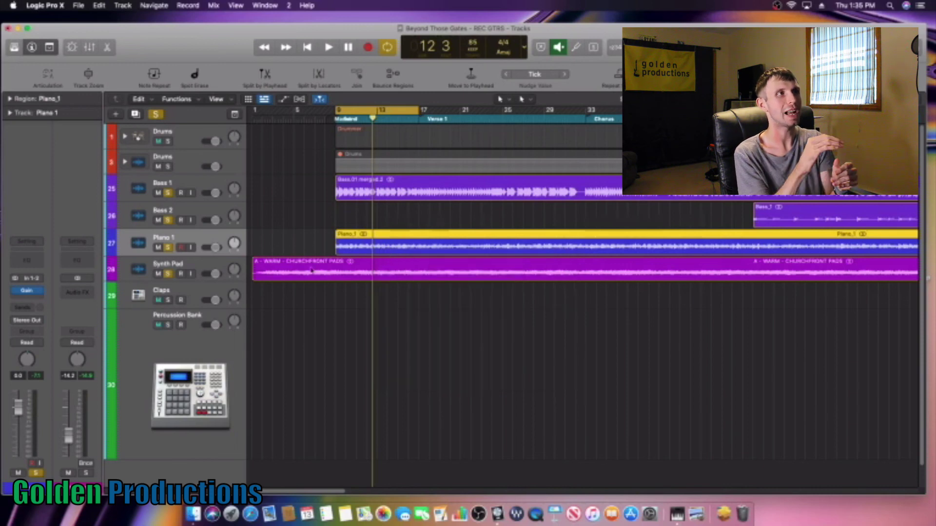
pyautogui.click(220, 270)
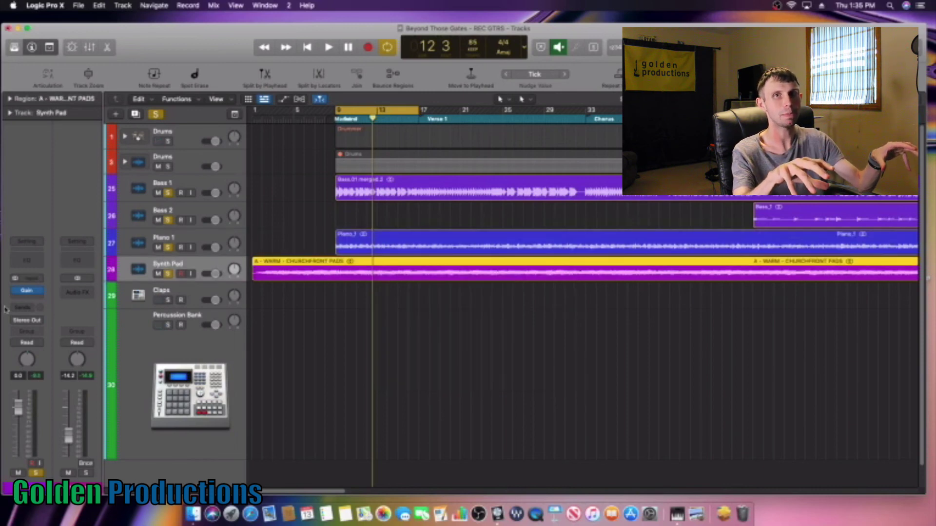
pyautogui.click(28, 292)
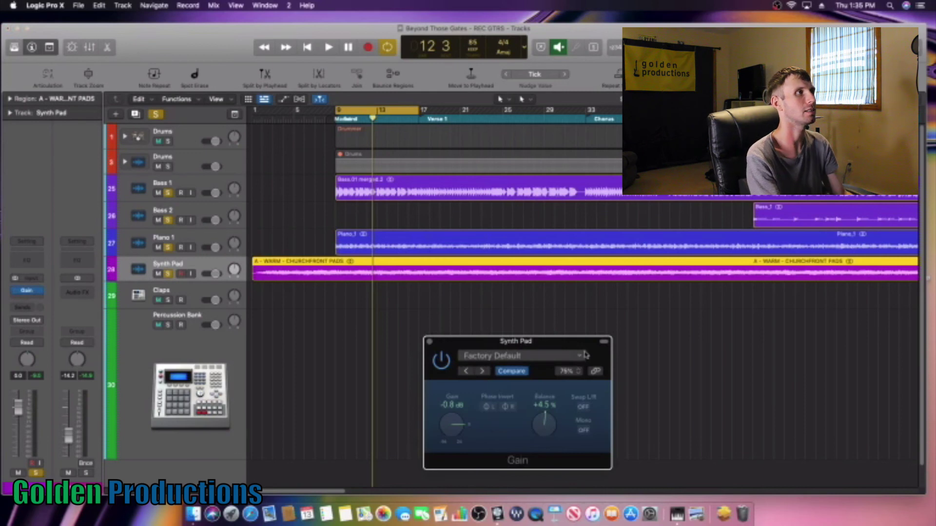
pyautogui.moveTo(588, 338); pyautogui.dragTo(556, 231)
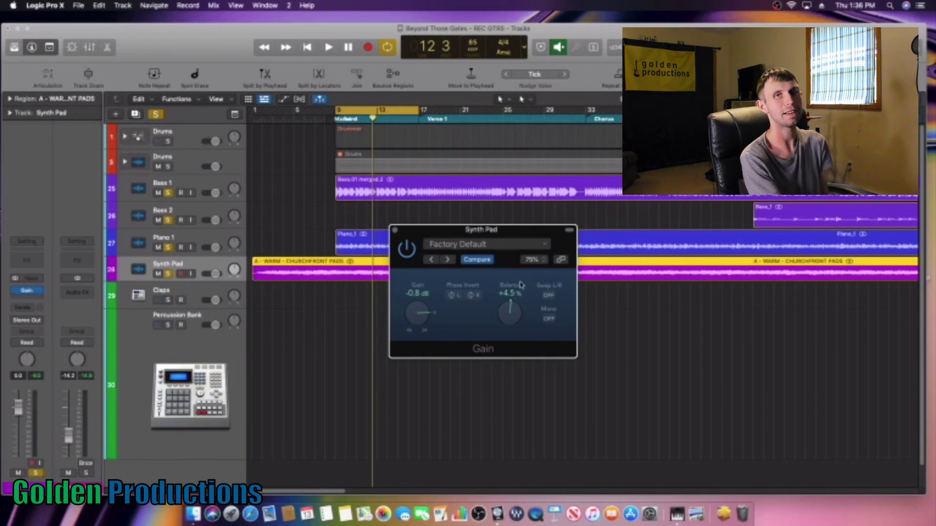
pyautogui.click(396, 231)
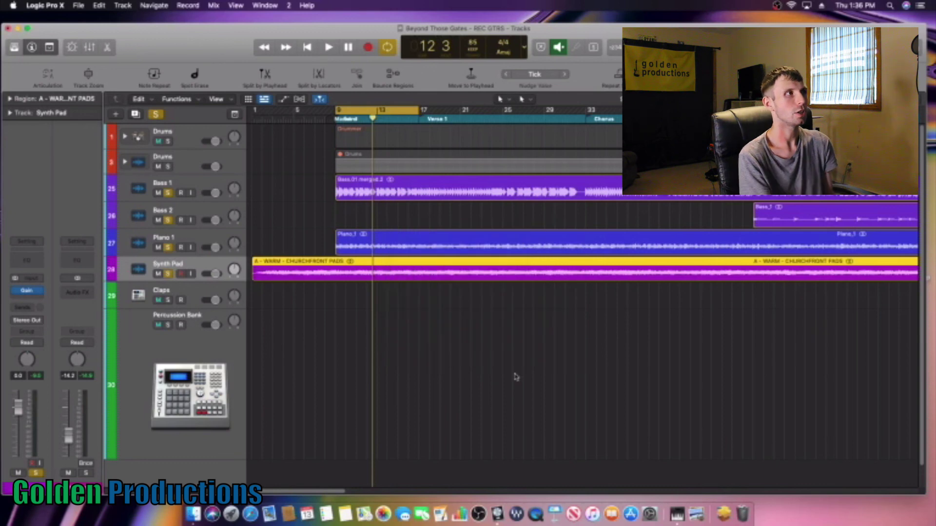